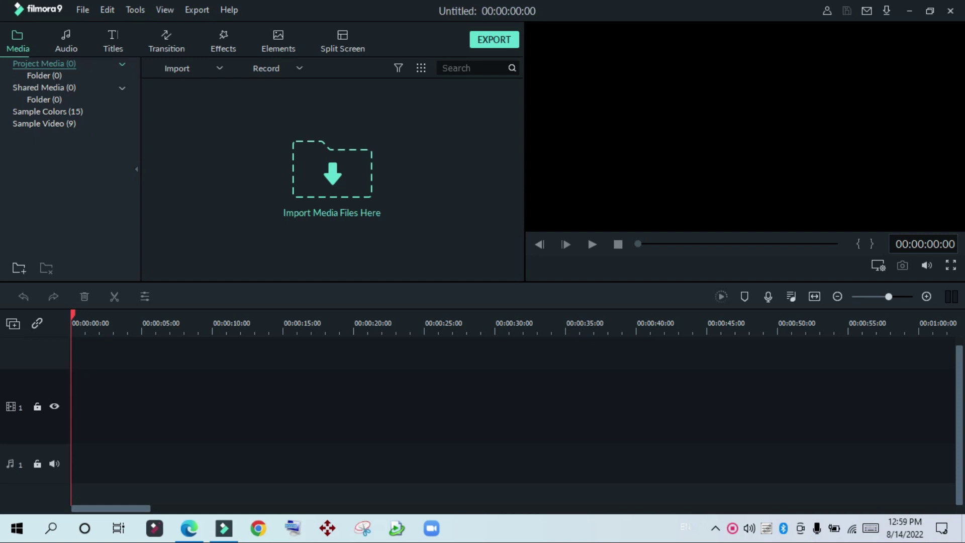
# - Import the YouTube like subscribe green screen video from the Desktop and place it at the start of video track 1, keeping the project settings
pyautogui.hotkey('ctrl', 'i')
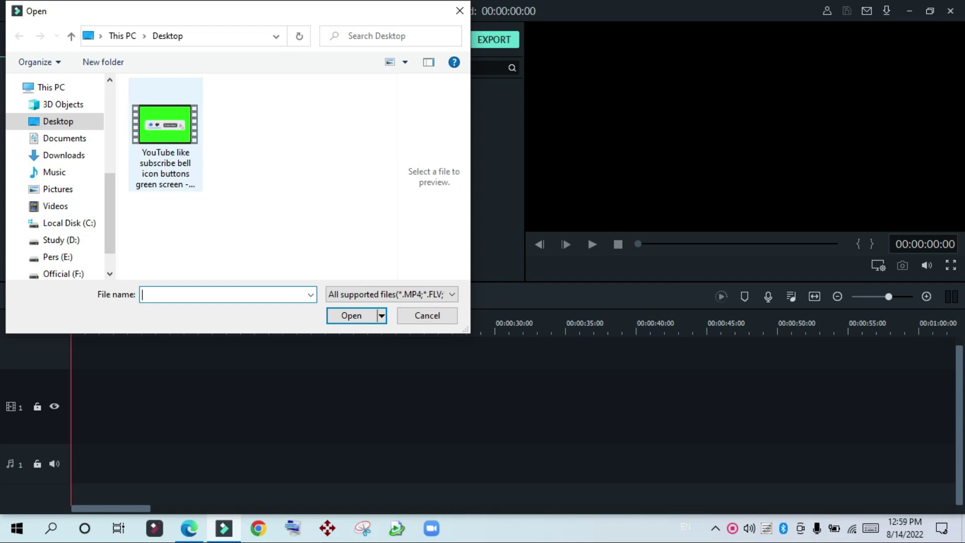
pyautogui.click(165, 151)
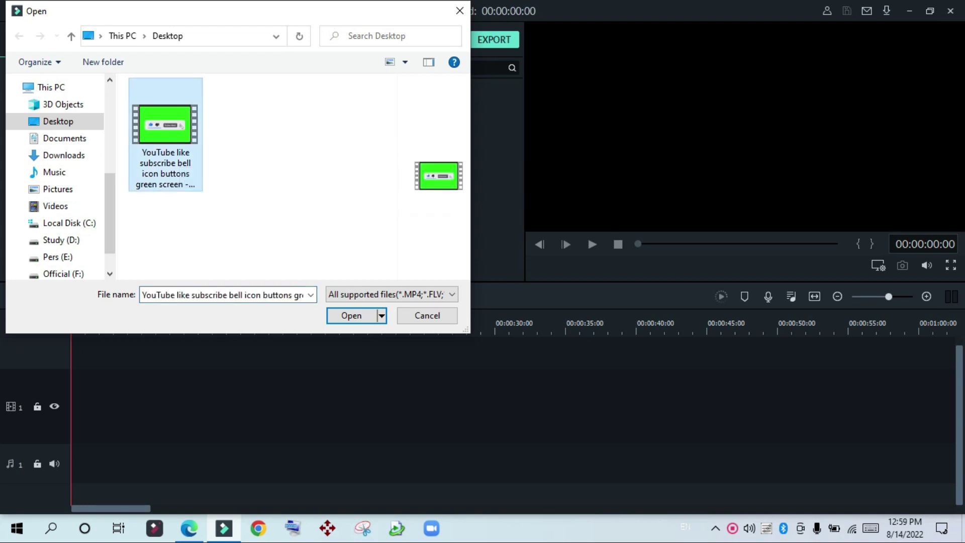
pyautogui.press('Return')
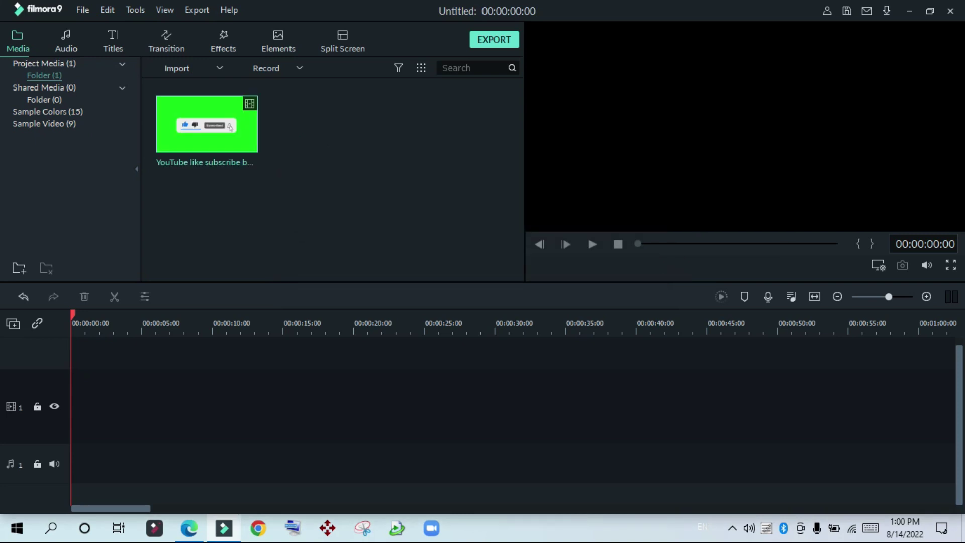
pyautogui.moveTo(230, 127)
pyautogui.click(230, 127)
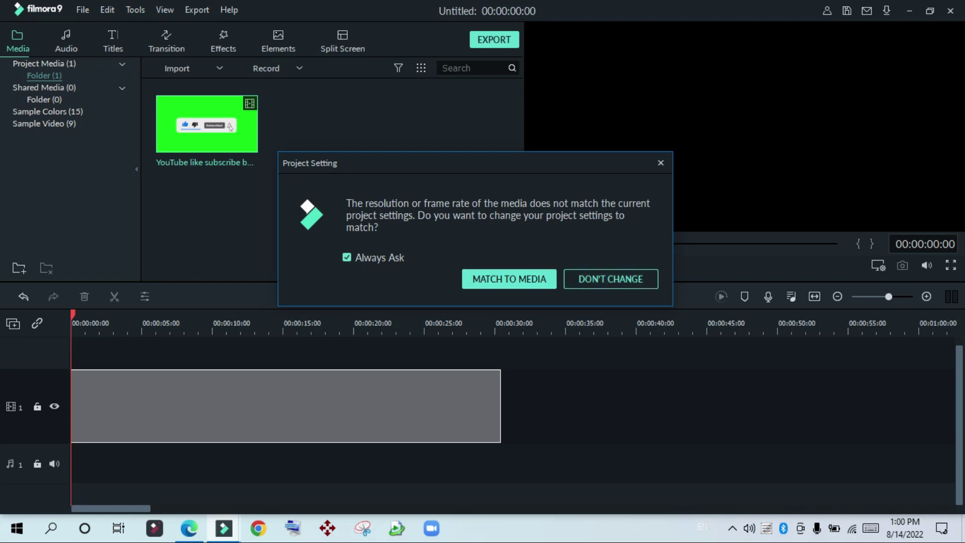
pyautogui.click(611, 279)
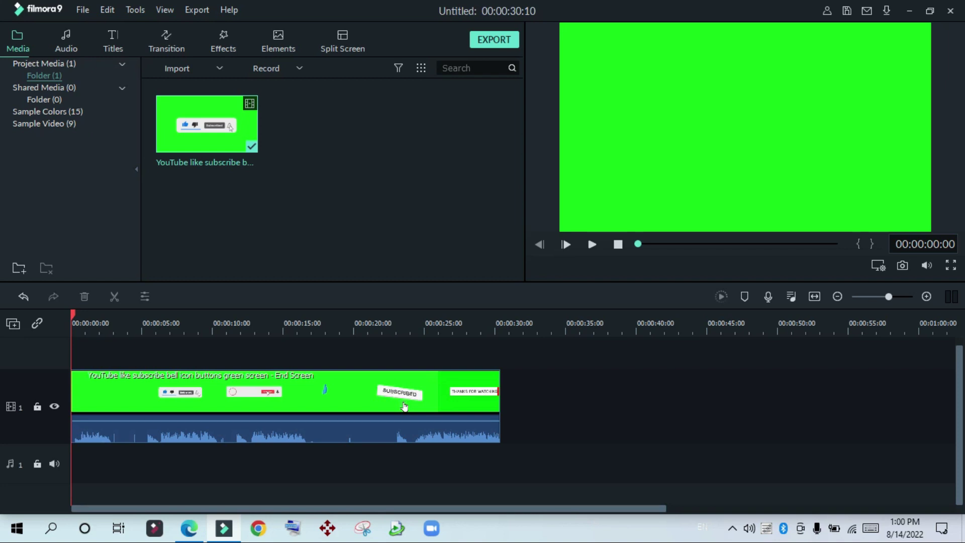
# - Mute the audio of the green screen clip on the timeline
pyautogui.doubleClick(405, 408)
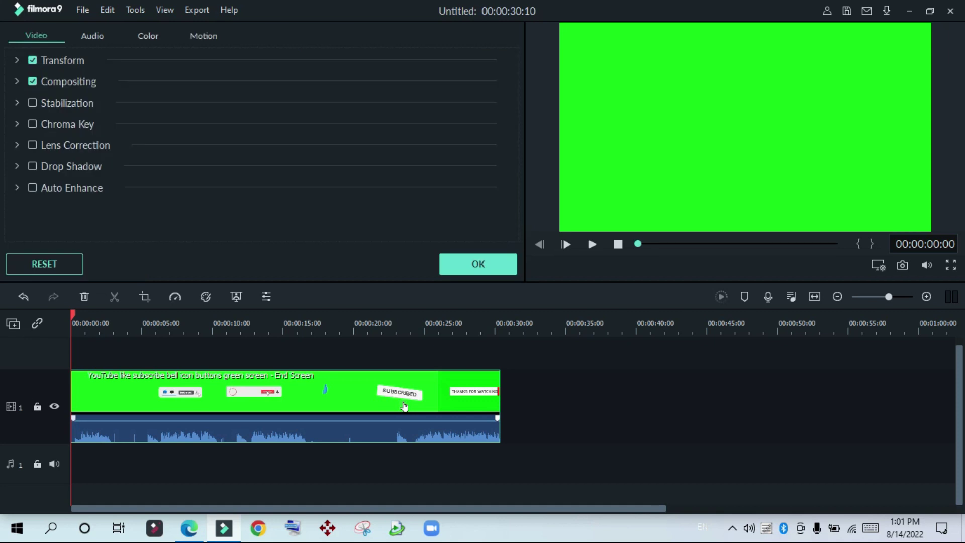
pyautogui.click(93, 35)
pyautogui.scroll(-3, 96, 111)
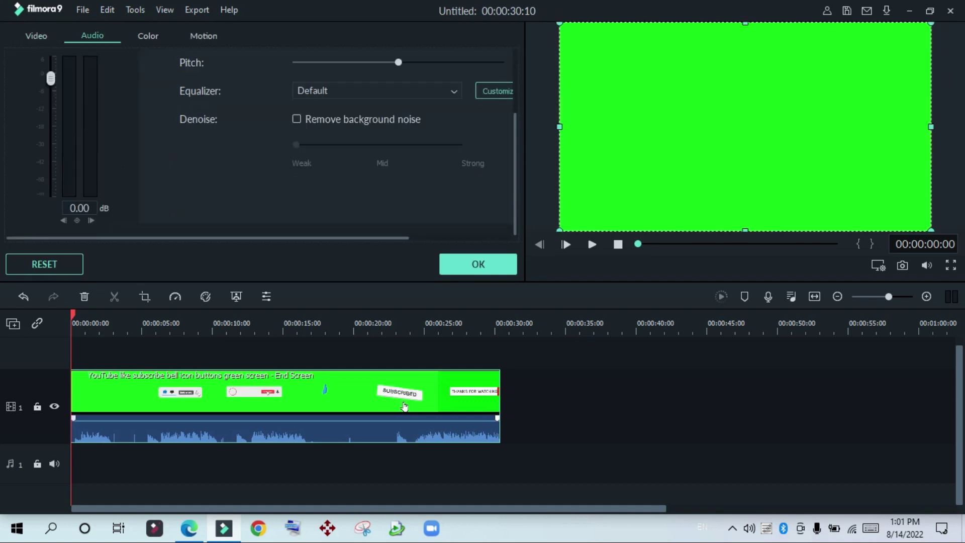
pyautogui.click(478, 264)
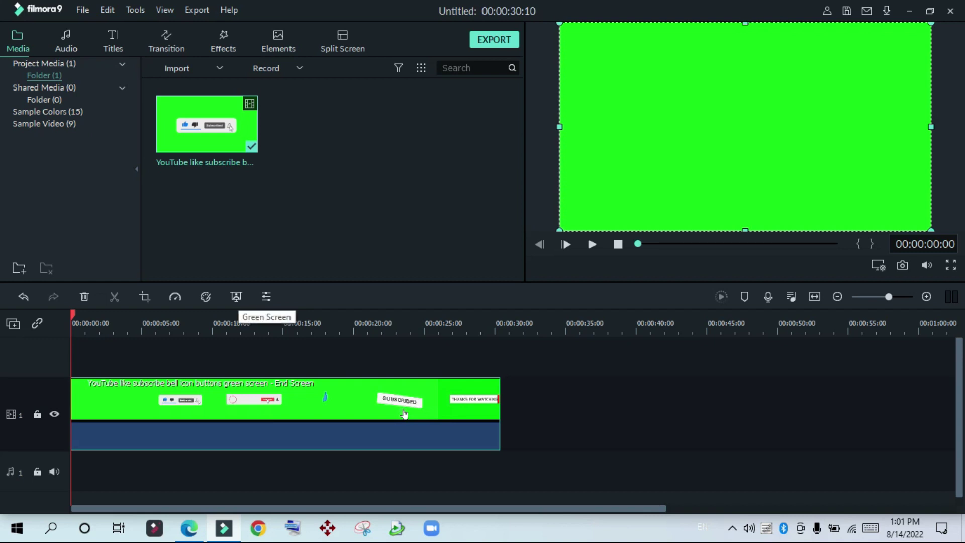
pyautogui.press('Escape')
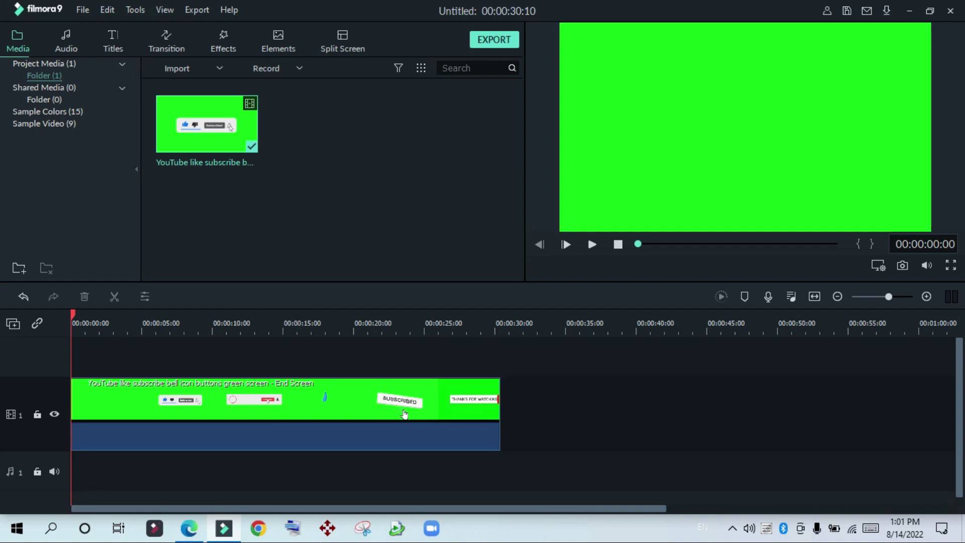
# - Key out the clip's green background with Chroma Key, sampling the green from the preview, and play back the result
pyautogui.click(405, 414)
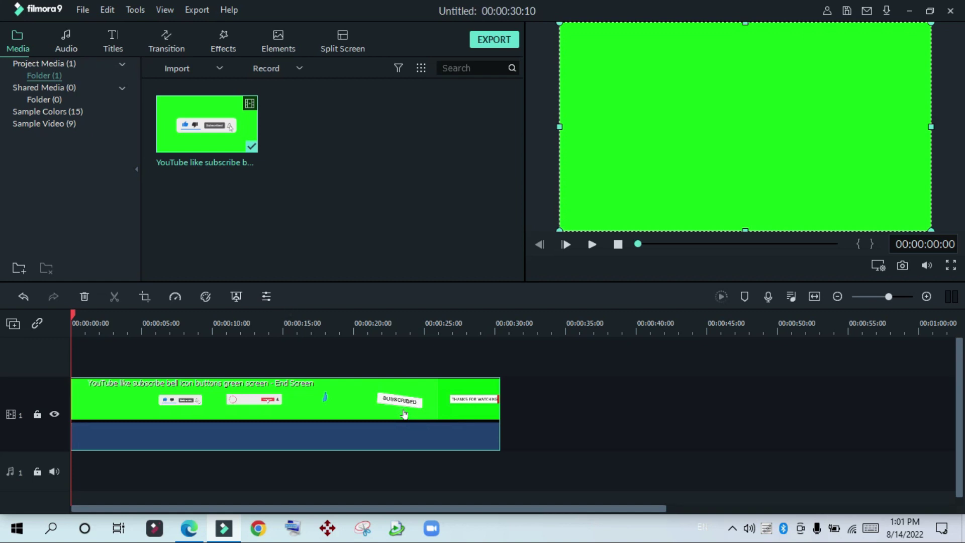
pyautogui.click(237, 296)
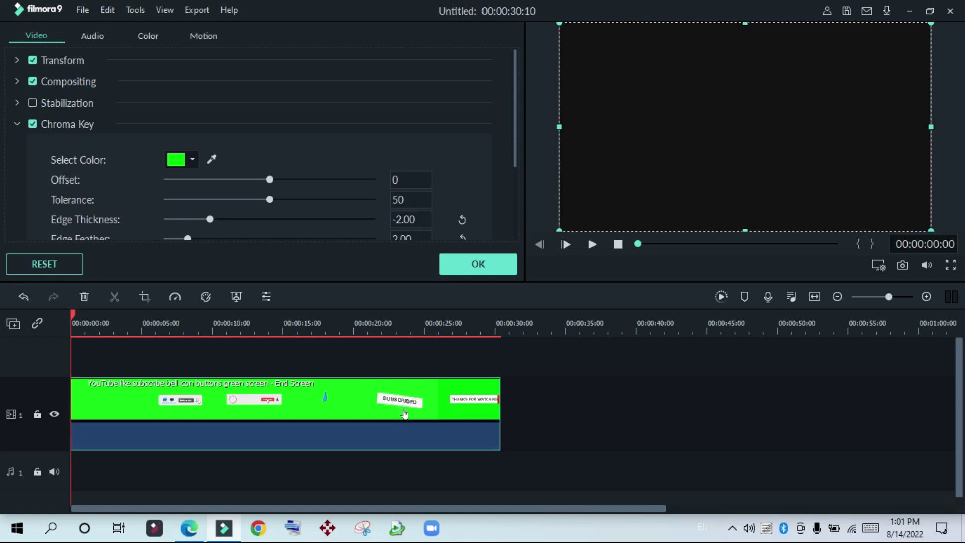
pyautogui.press('space')
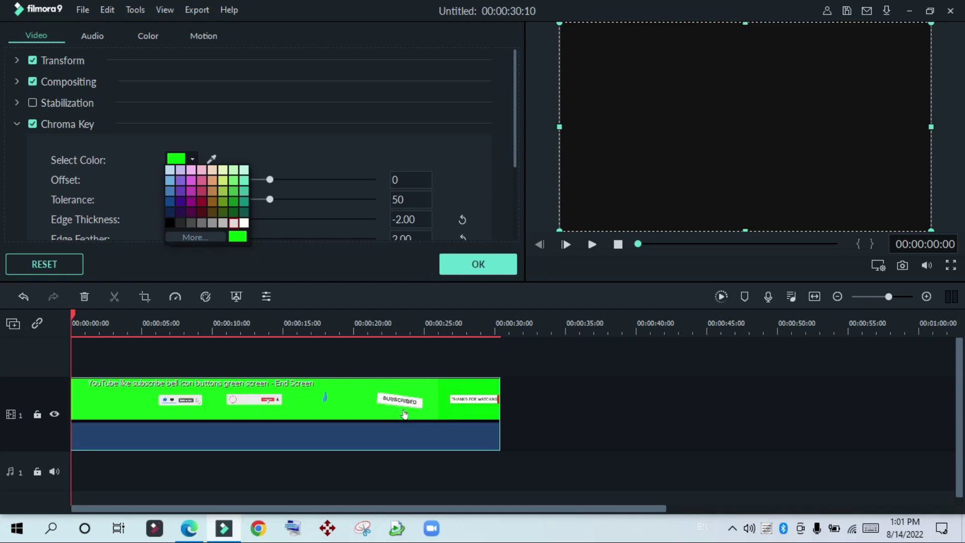
pyautogui.press('Escape')
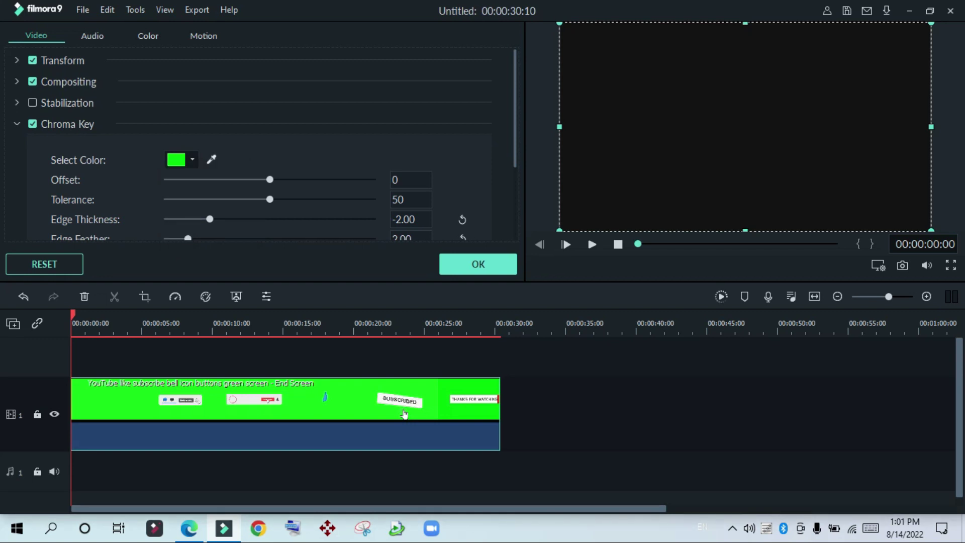
pyautogui.click(211, 159)
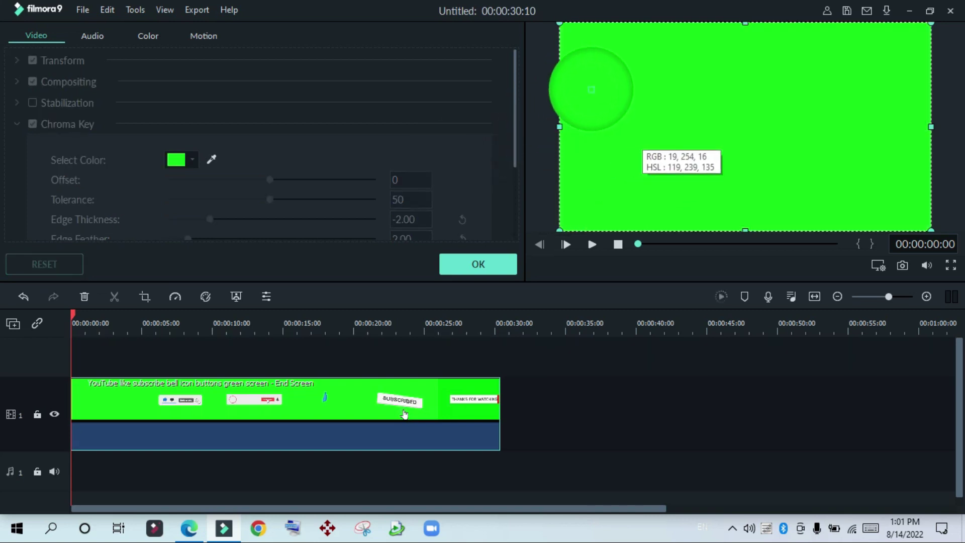
pyautogui.click(591, 89)
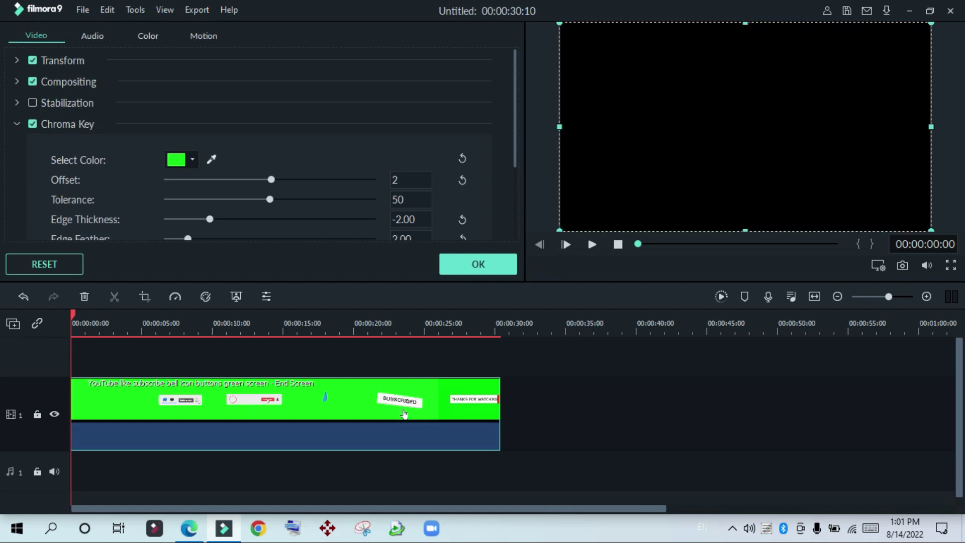
pyautogui.press('Return')
pyautogui.press('space')
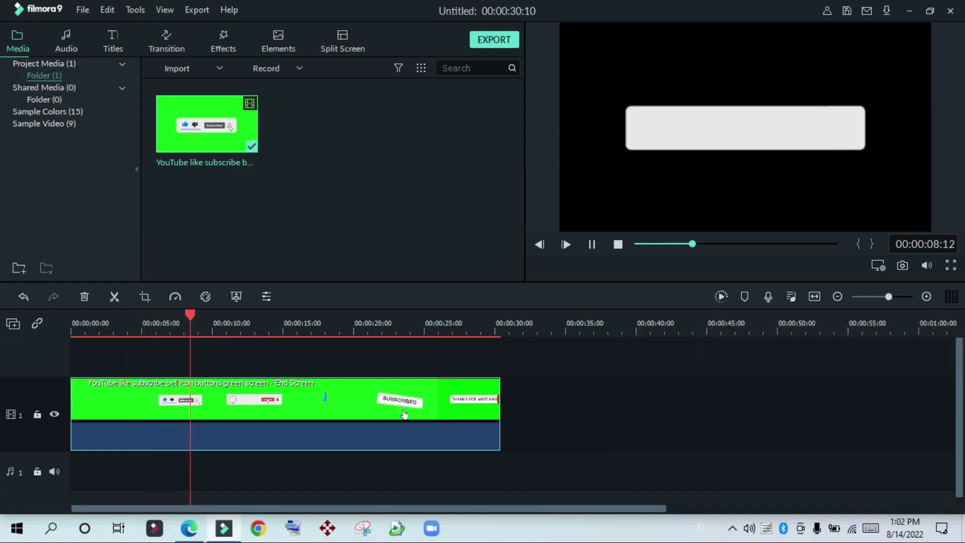
pyautogui.press('space')
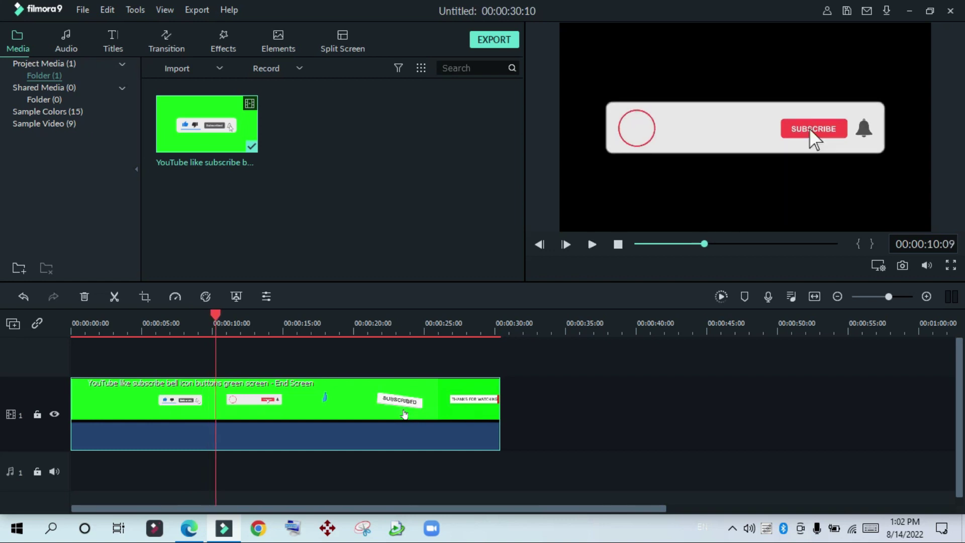
# - Undo the chroma key on the green screen clip and play the original footage from the start
pyautogui.hotkey('ctrl', 'z')
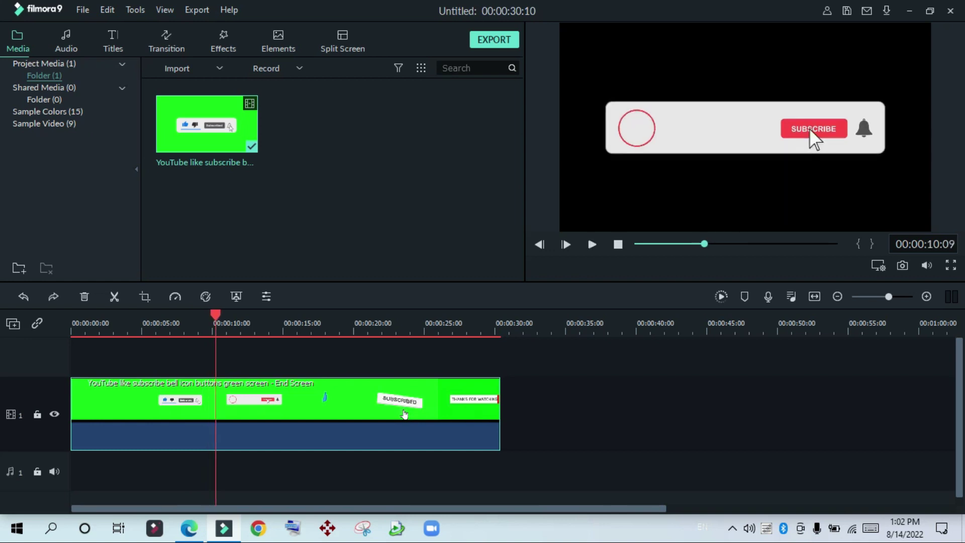
pyautogui.hotkey('ctrl', 'z')
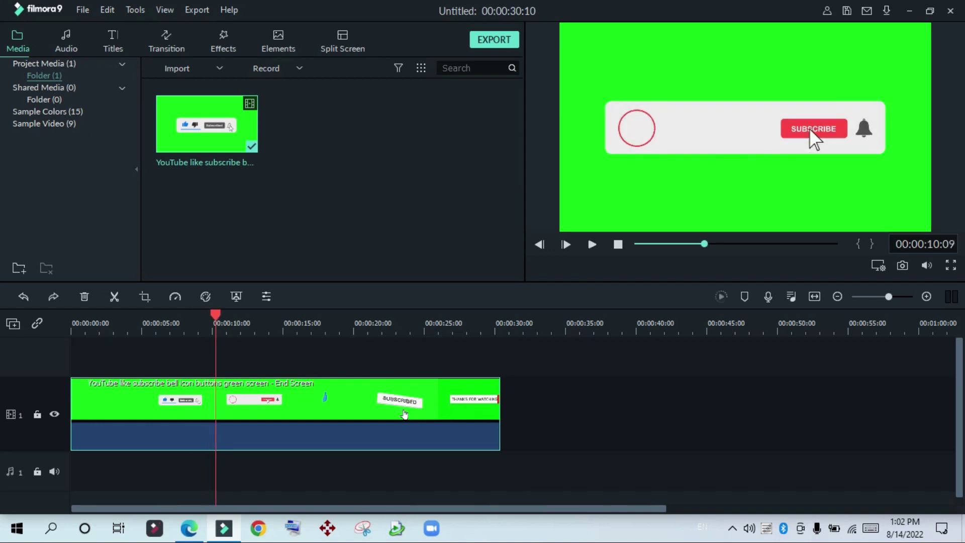
pyautogui.press('space')
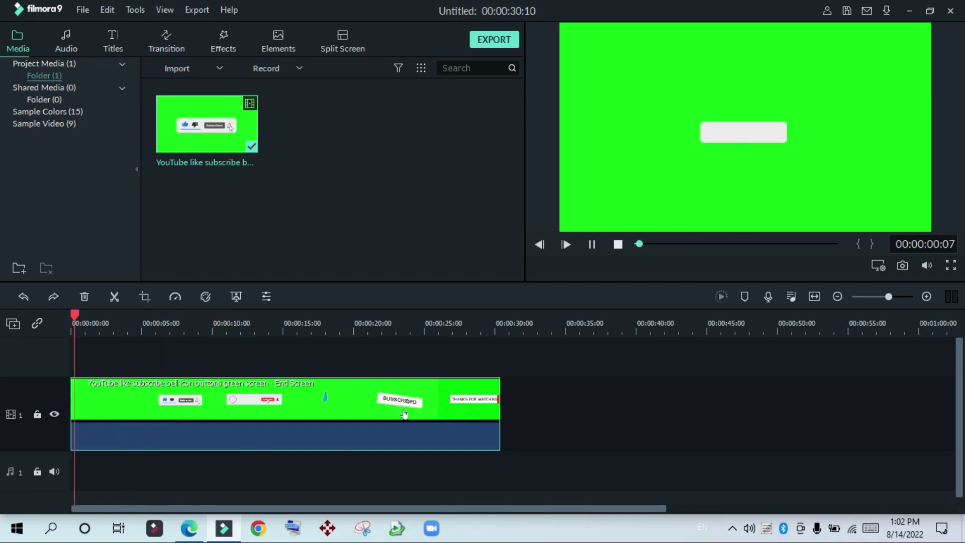
pyautogui.press('space')
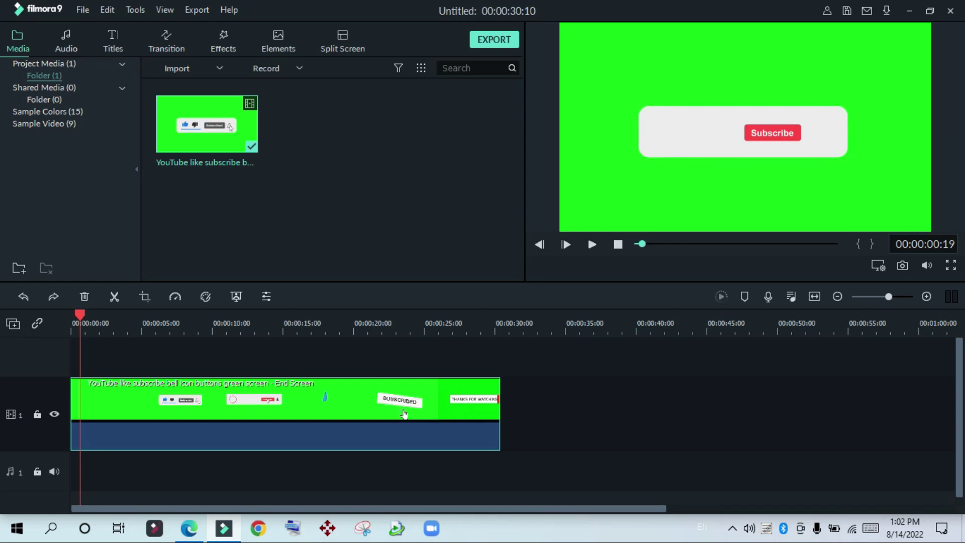
# - Apply the Green Screen chroma key to the subscribe clip and preview the keyed animation
pyautogui.click(236, 297)
pyautogui.click(478, 264)
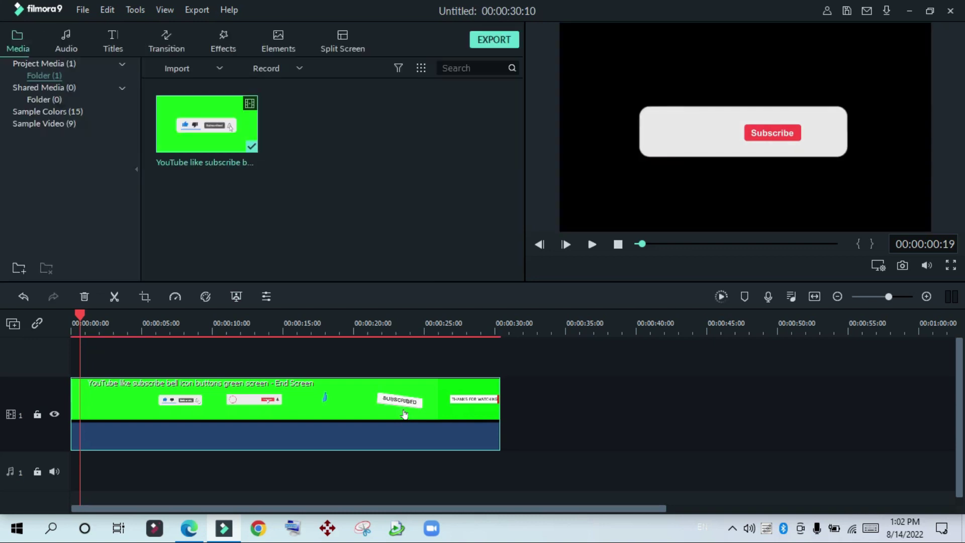
pyautogui.press('space')
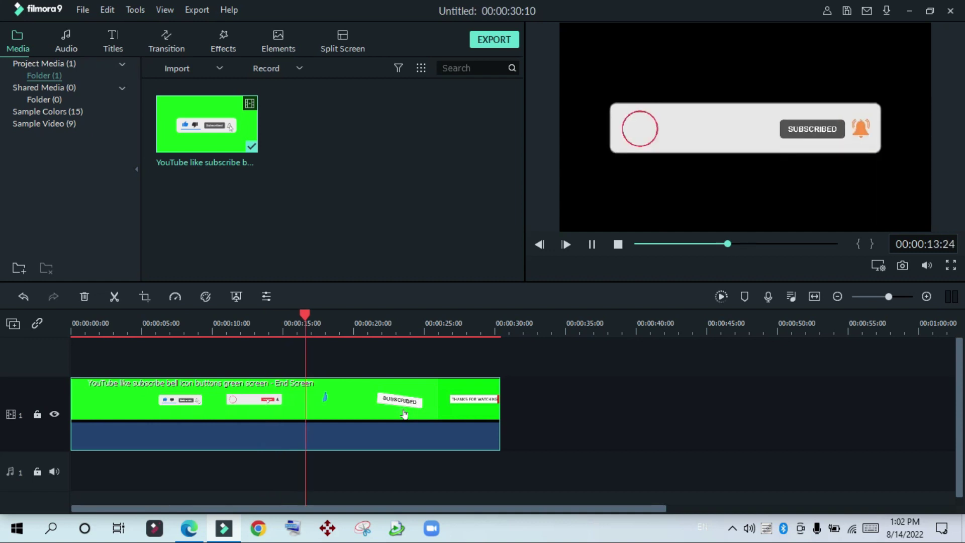
pyautogui.press('space')
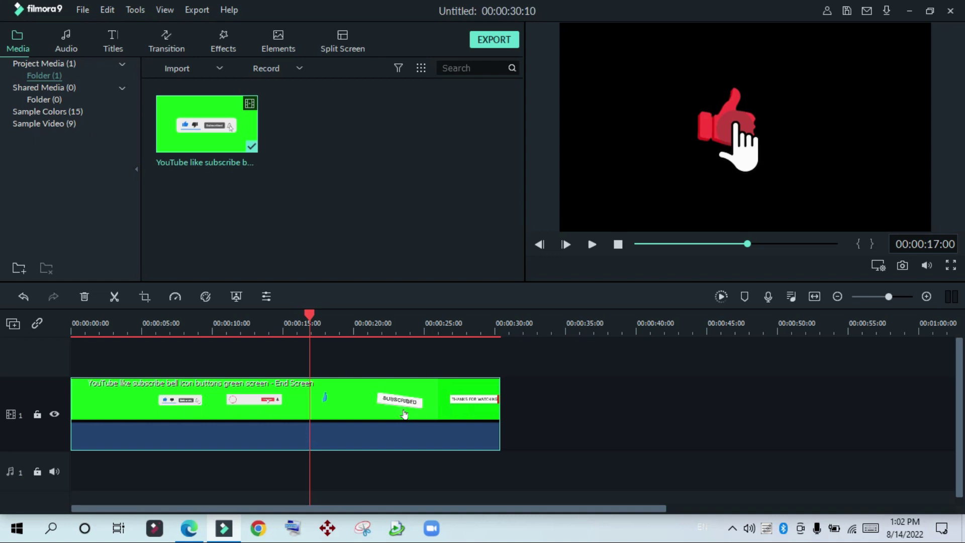
# - Import 1.mp4, move the green screen clip up to video track 2, and place 1.mp4 at the start of video track 1
pyautogui.click(404, 414)
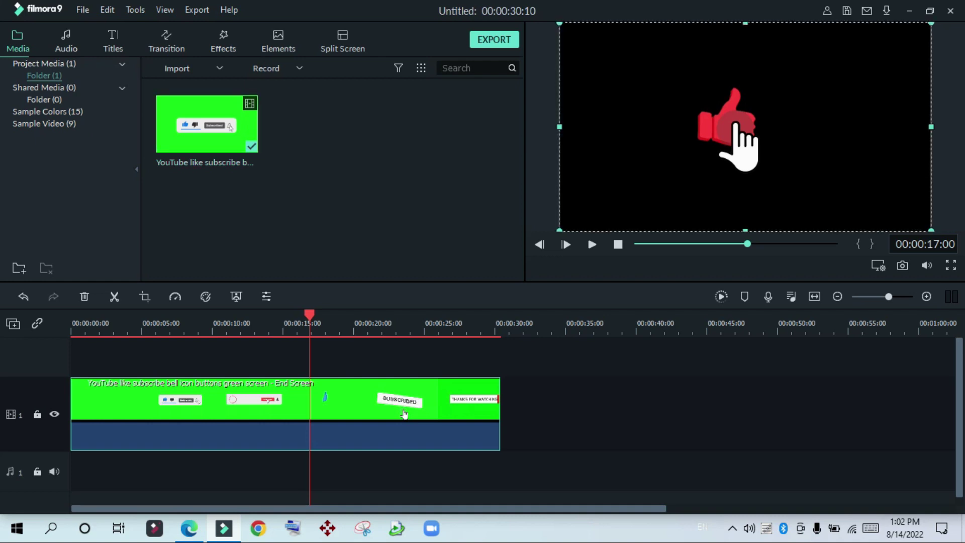
pyautogui.hotkey('ctrl', 'i')
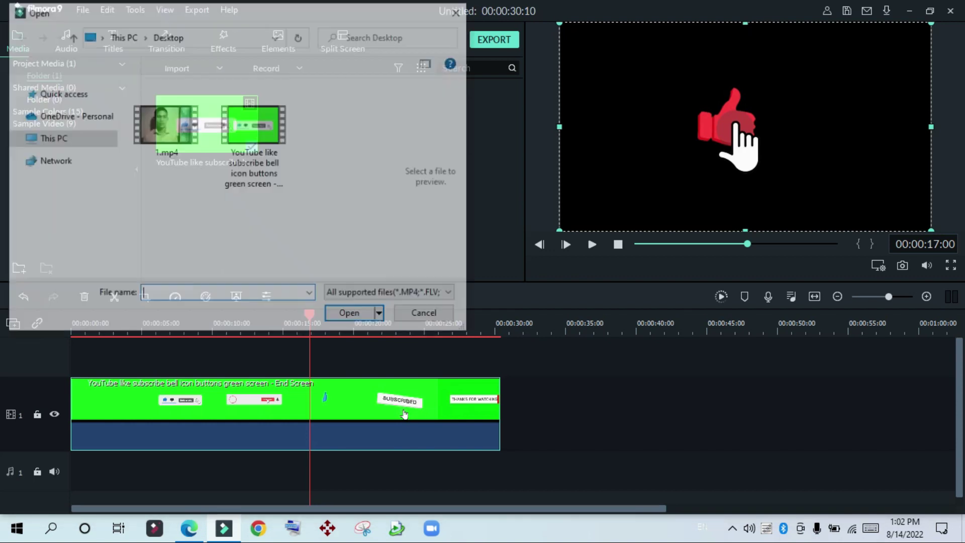
pyautogui.doubleClick(161, 121)
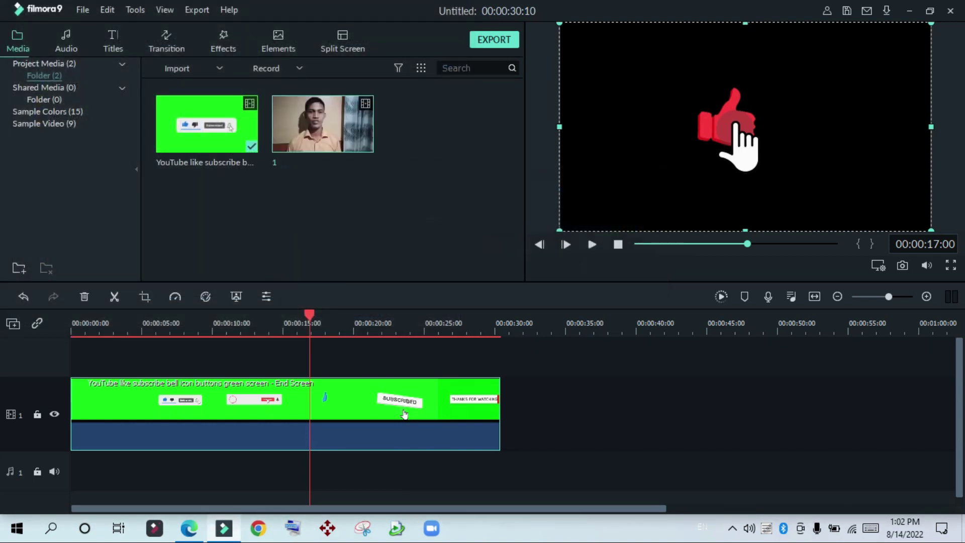
pyautogui.moveTo(405, 414); pyautogui.dragTo(405, 357)
pyautogui.moveTo(322, 124); pyautogui.dragTo(90, 453)
# - Shrink the subscribe overlay and position its button in the lower-left part of the video frame, checking it at about 2 seconds
pyautogui.moveTo(179, 321); pyautogui.dragTo(118, 322)
pyautogui.moveTo(678, 135); pyautogui.dragTo(606, 228)
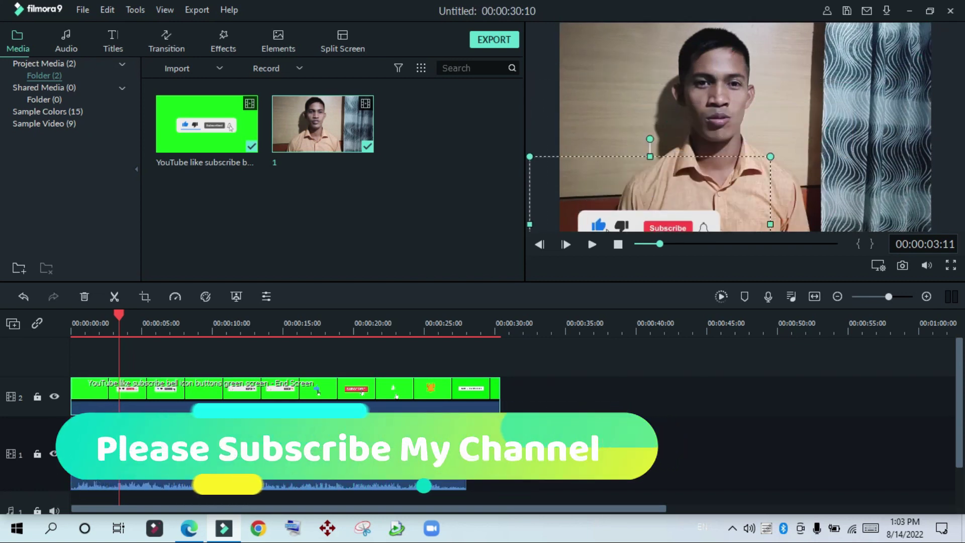
pyautogui.moveTo(606, 228); pyautogui.dragTo(609, 198)
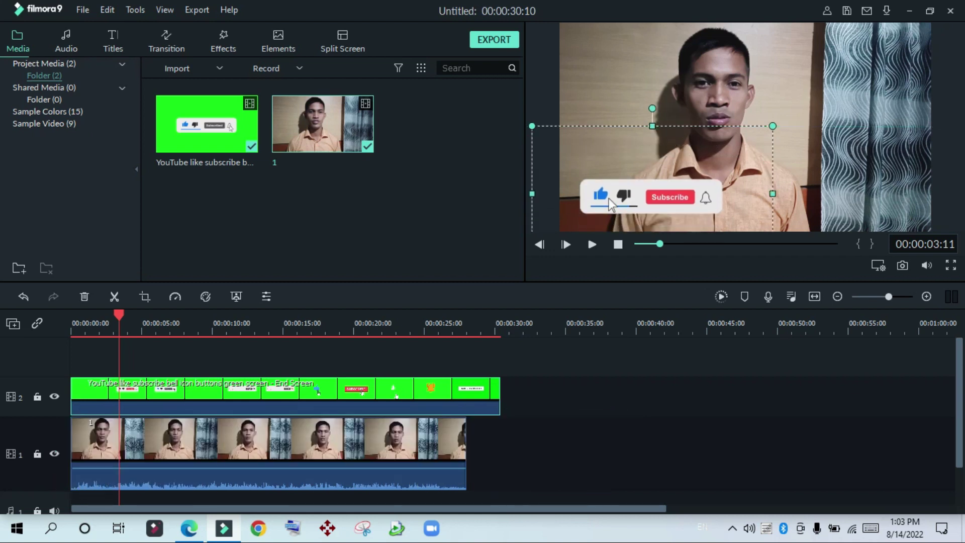
pyautogui.moveTo(118, 315); pyautogui.dragTo(100, 316)
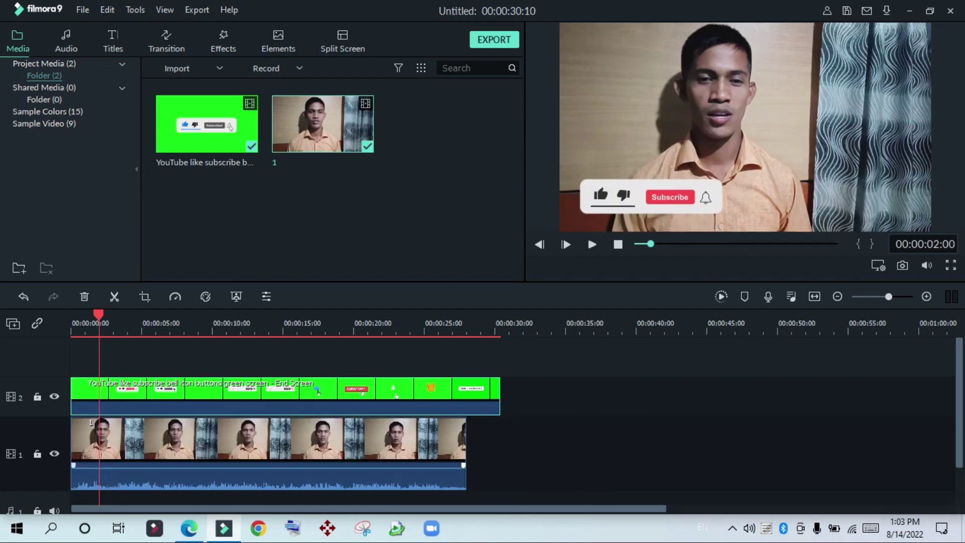
# - Lower the volume of the 1.mp4 clip on video track 1 to -∞ dB and play back the composited video
pyautogui.doubleClick(281, 389)
pyautogui.click(92, 35)
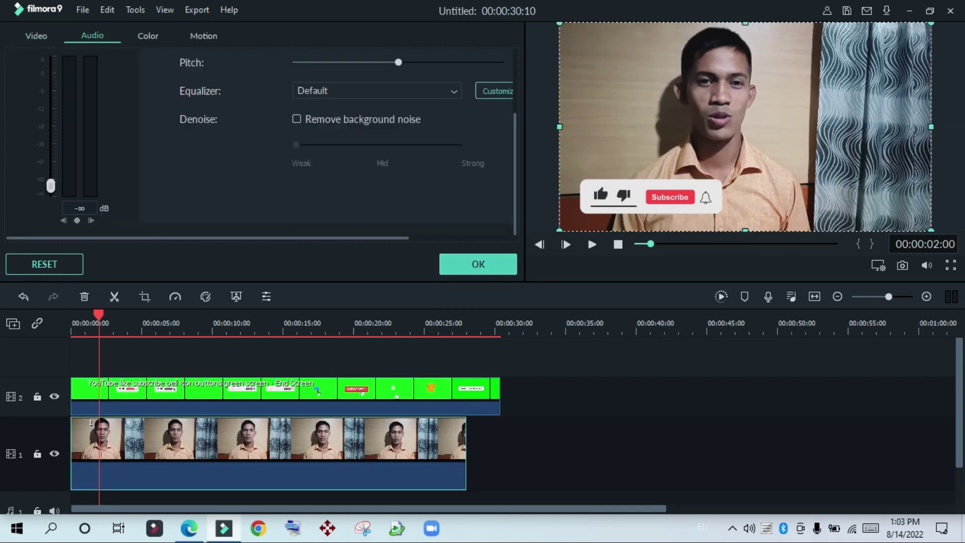
pyautogui.click(478, 264)
pyautogui.click(592, 244)
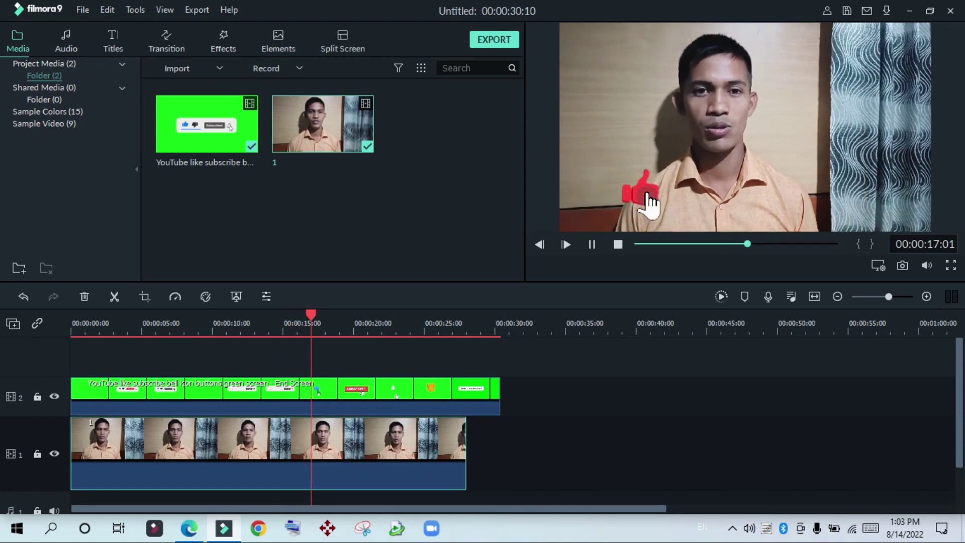
pyautogui.press('space')
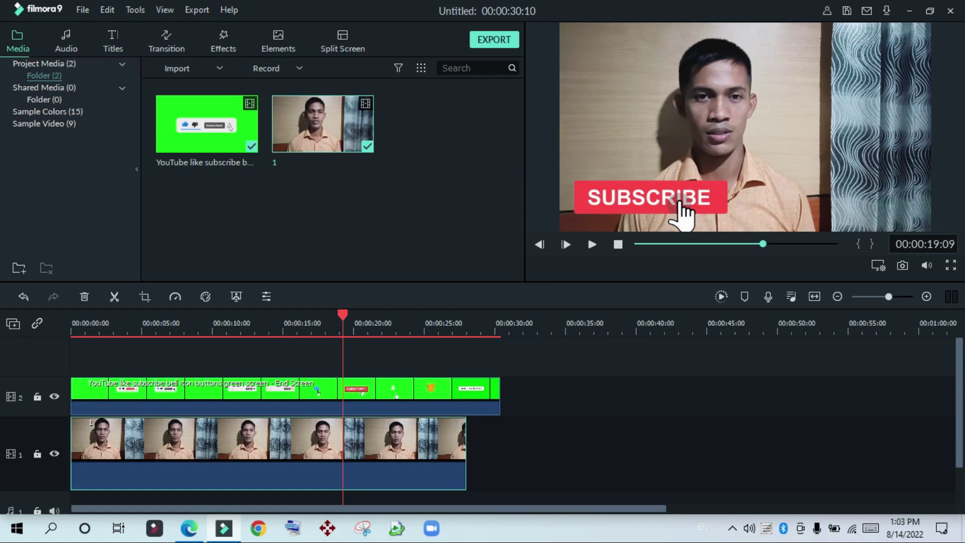